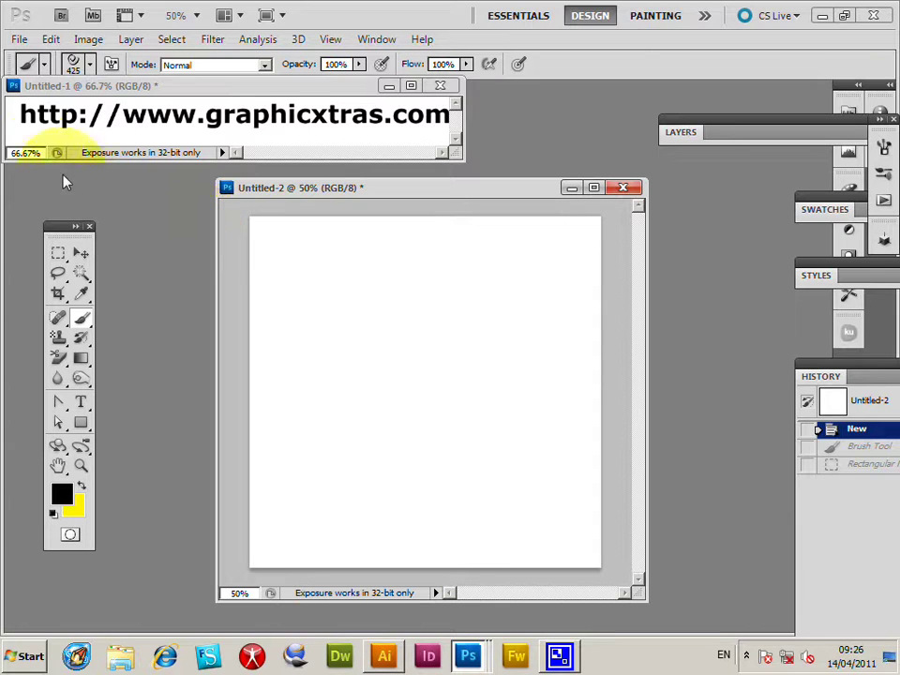
- Choose the 425 px ornamental swirl brush from Photoshop's Brush Preset picker
{"action": "left_click", "coordinate": [65, 128]}
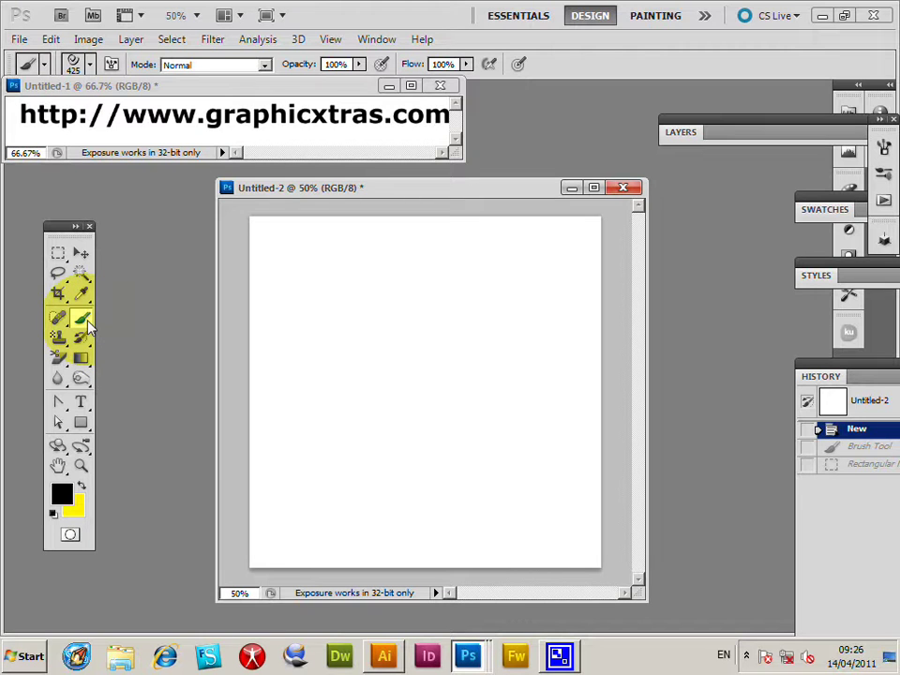
{"action": "left_click", "coordinate": [72, 60]}
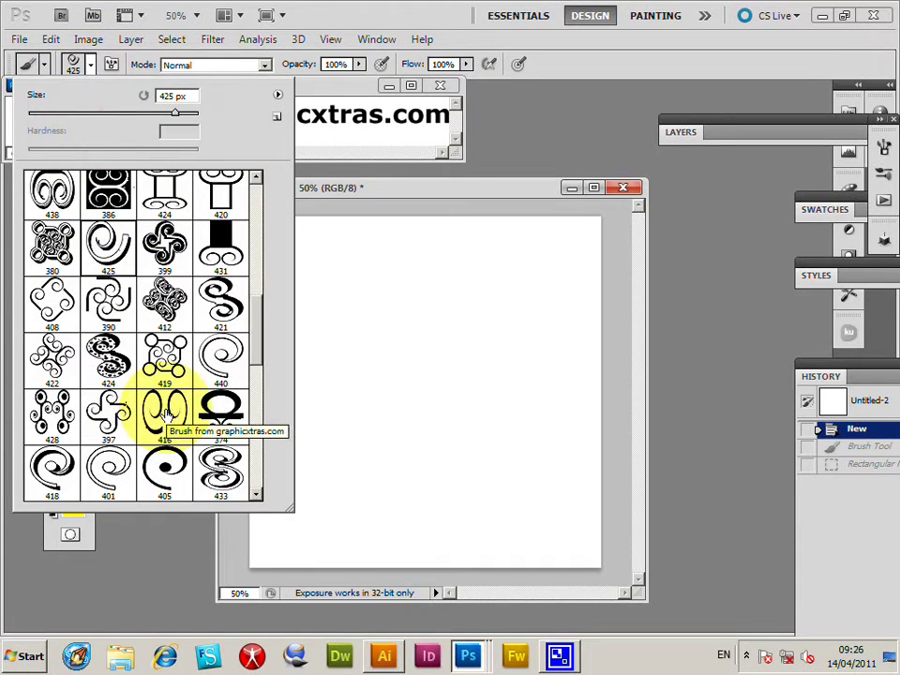
{"action": "mouse_move", "coordinate": [261, 311]}
{"action": "left_mouse_down"}
{"action": "mouse_move", "coordinate": [259, 261]}
{"action": "mouse_move", "coordinate": [255, 327]}
{"action": "left_mouse_up"}
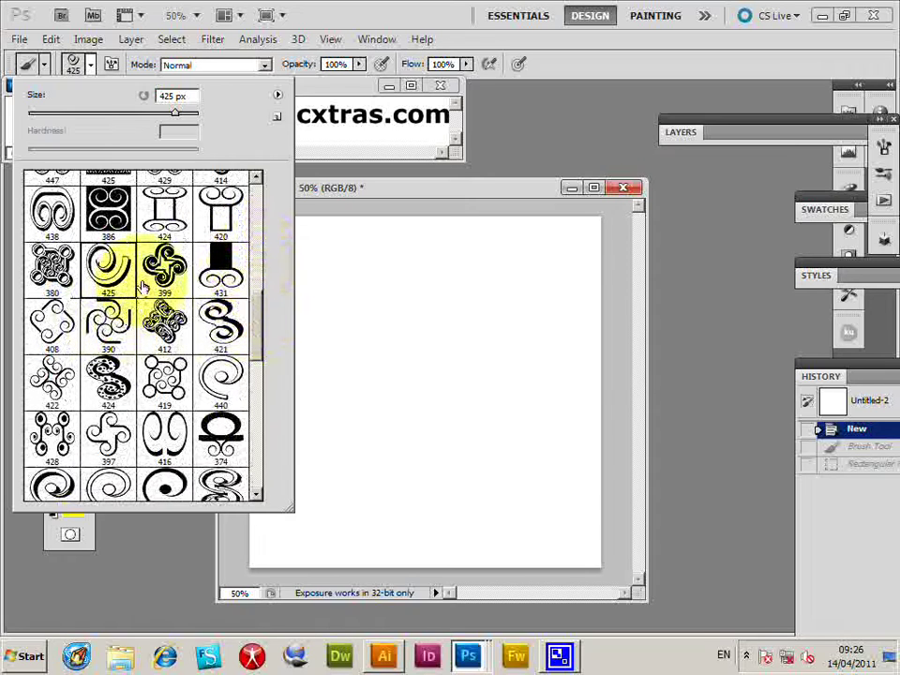
{"action": "left_click", "coordinate": [277, 94]}
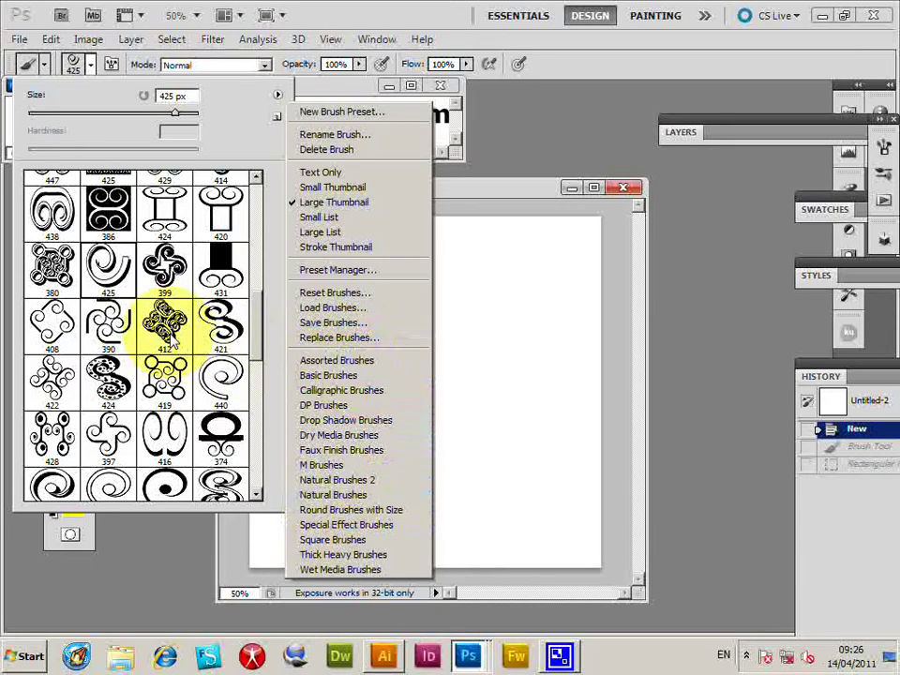
{"action": "left_click", "coordinate": [104, 263]}
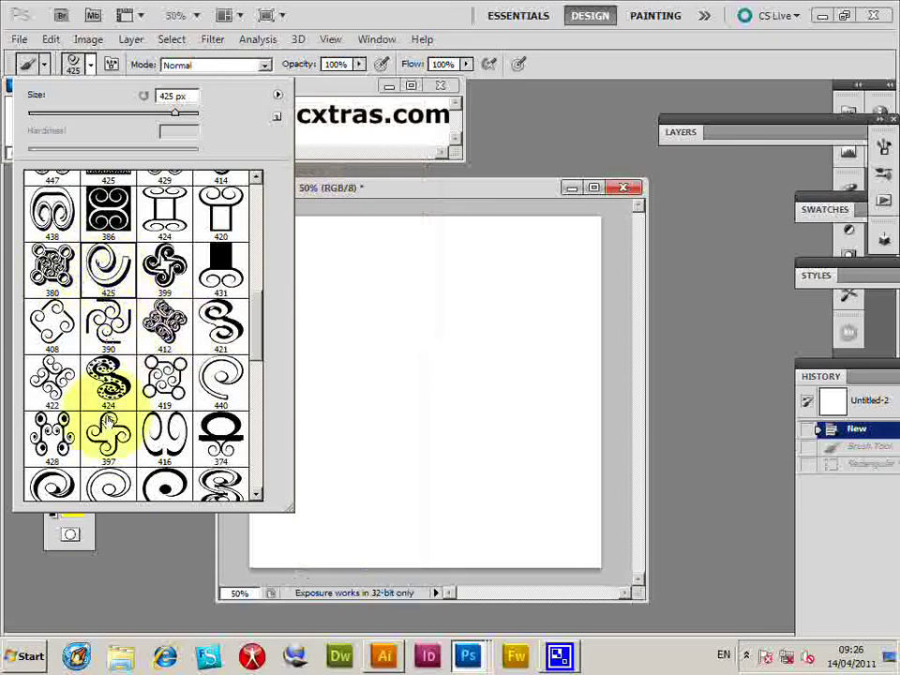
{"action": "left_click", "coordinate": [154, 576]}
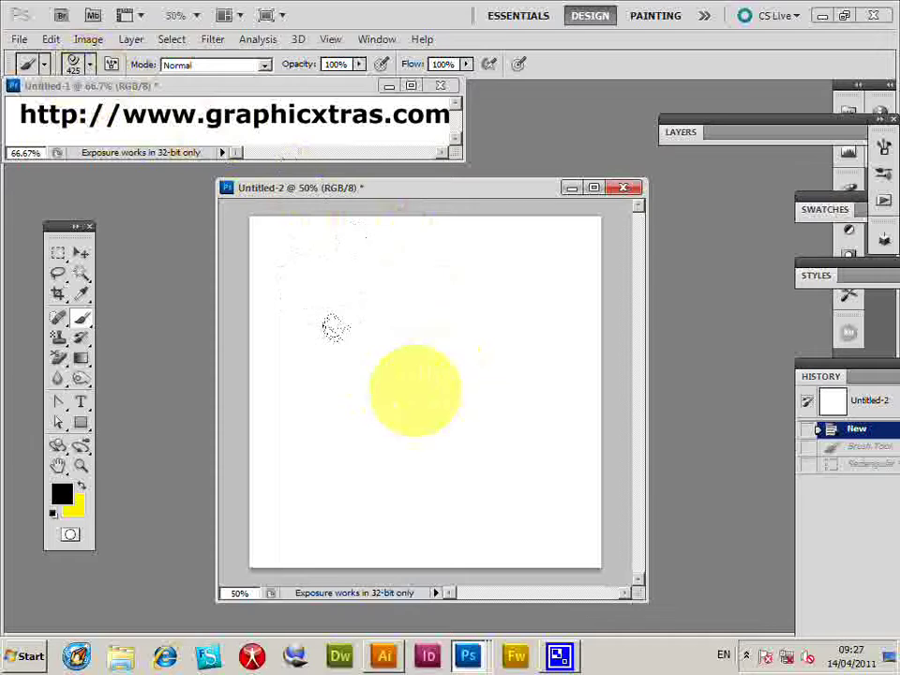
- Stamp the swirl once at the canvas centre, marquee-select it and copy it
{"action": "left_click", "coordinate": [415, 389]}
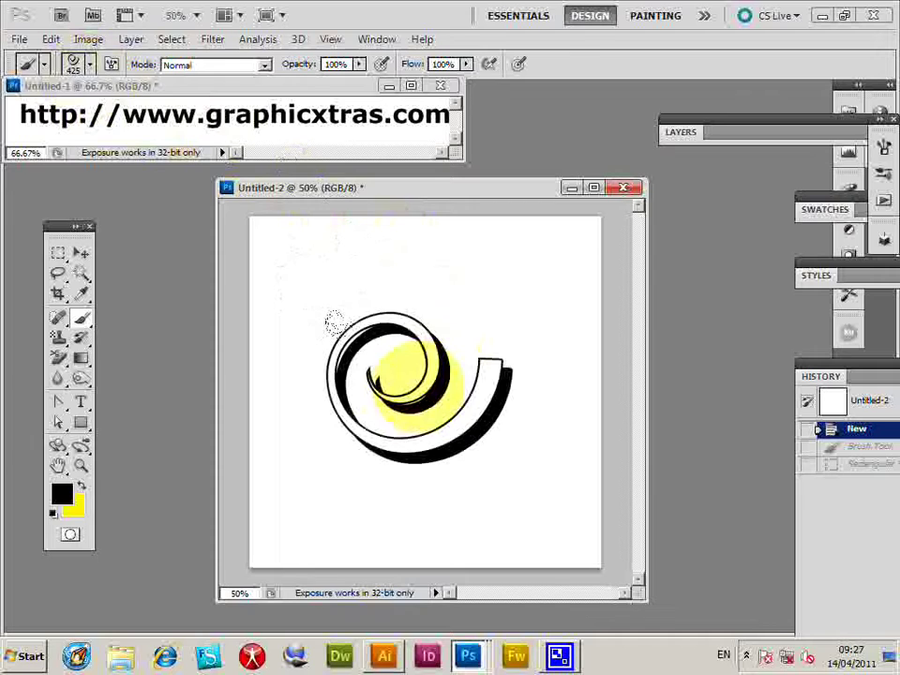
{"action": "left_click", "coordinate": [59, 255]}
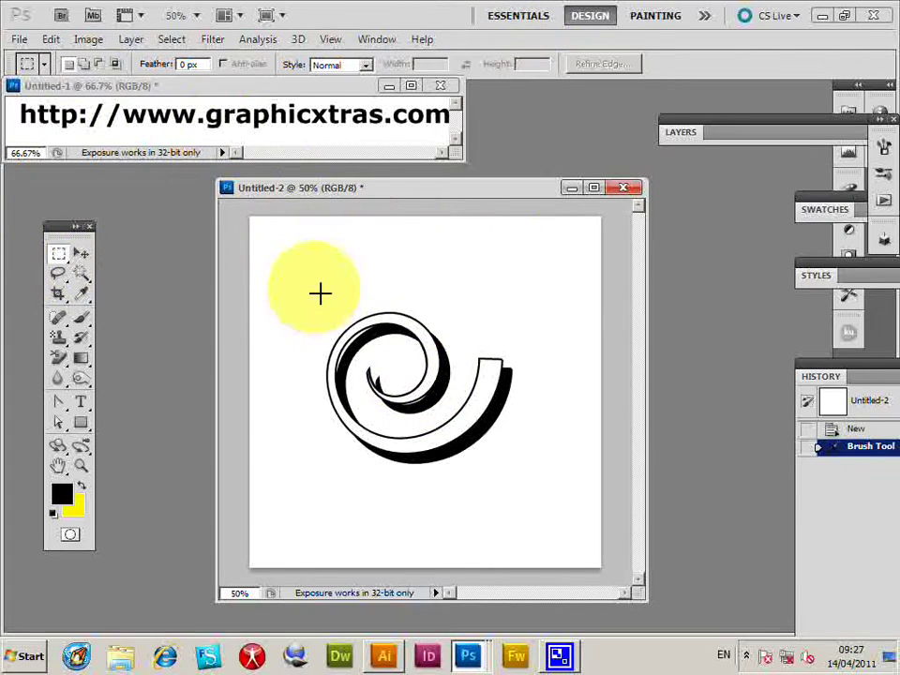
{"action": "left_click_drag", "start_coordinate": [315, 291], "coordinate": [533, 494]}
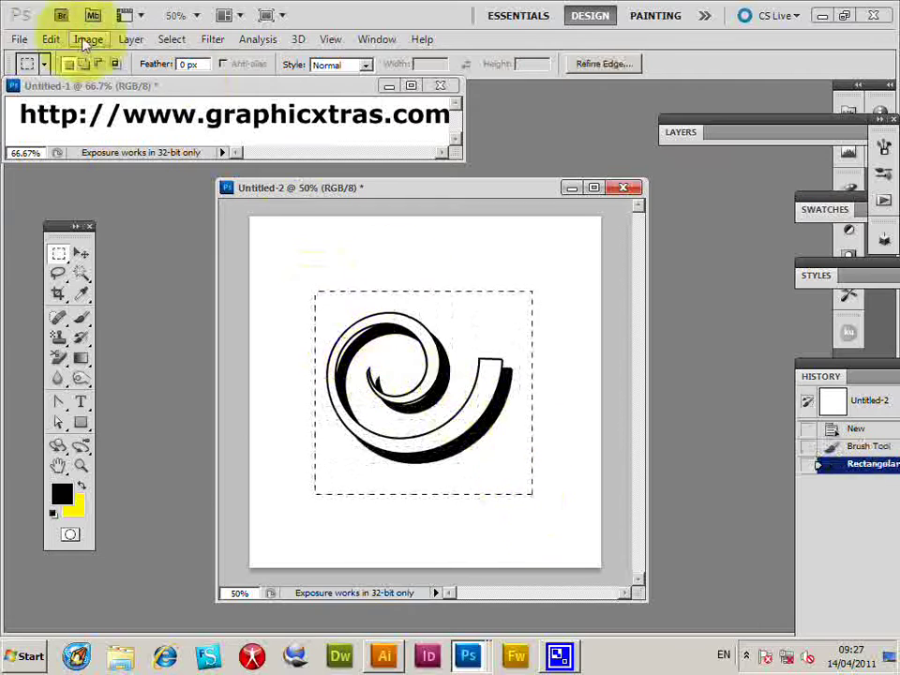
{"action": "left_click", "coordinate": [49, 40]}
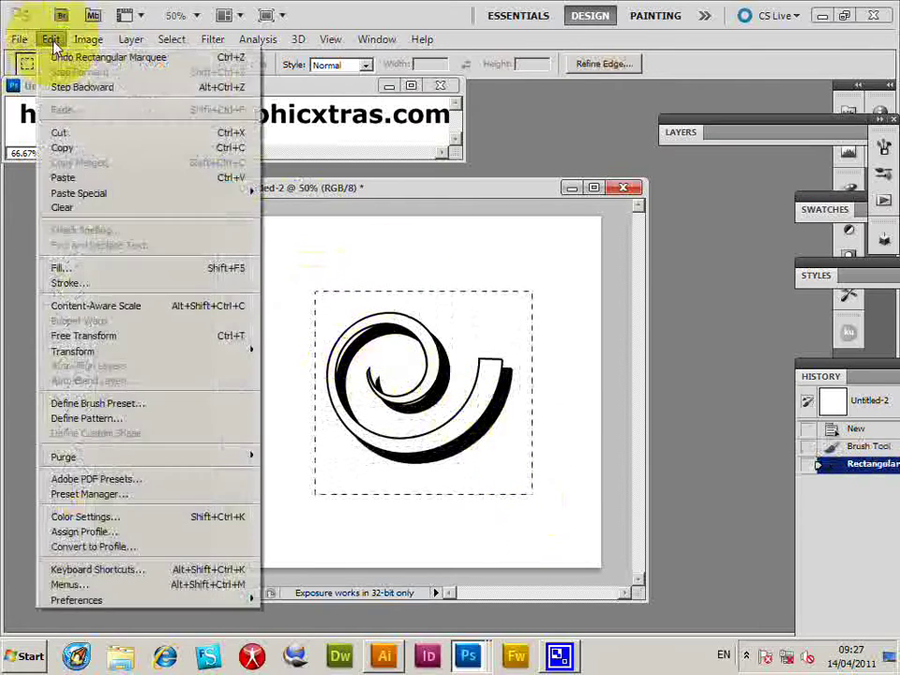
{"action": "left_click", "coordinate": [61, 147]}
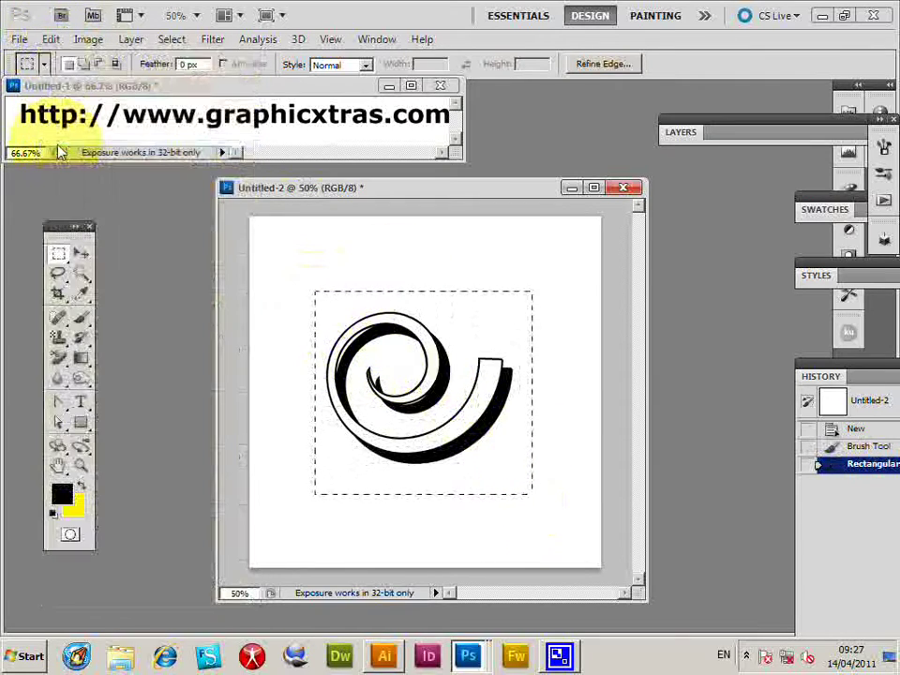
- Paste the swirl into Illustrator's Untitled-1 and live-trace it with the Blurred 1 preset
{"action": "left_click", "coordinate": [387, 656]}
{"action": "left_click", "coordinate": [83, 19]}
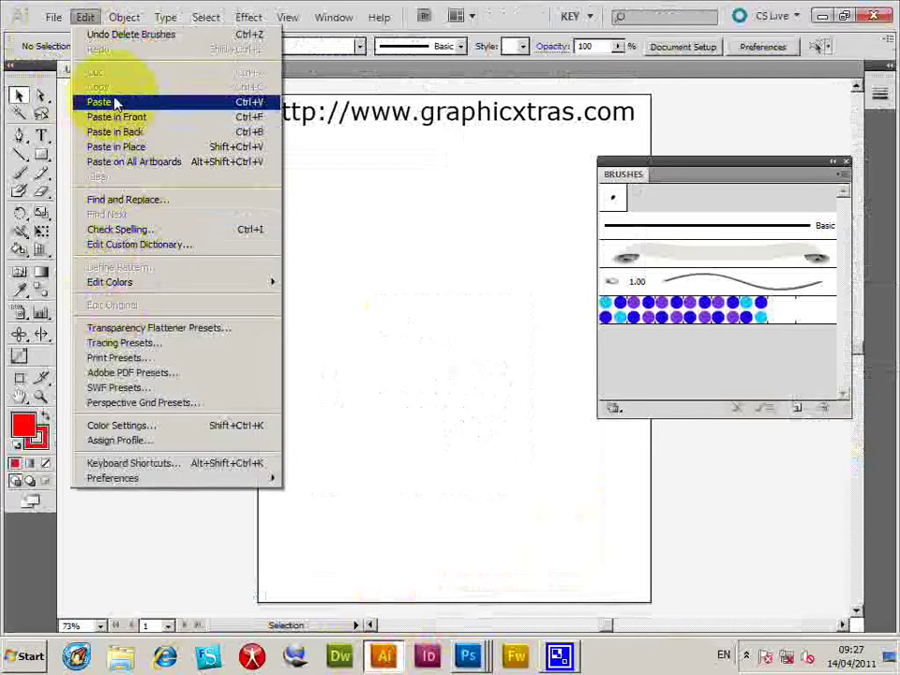
{"action": "left_click", "coordinate": [115, 103]}
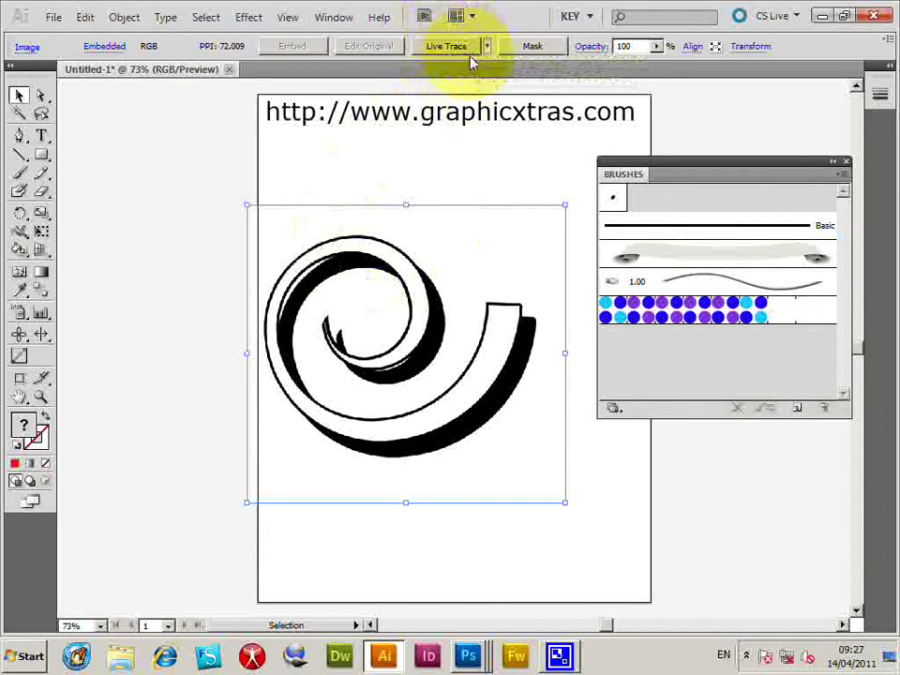
{"action": "left_click", "coordinate": [487, 46]}
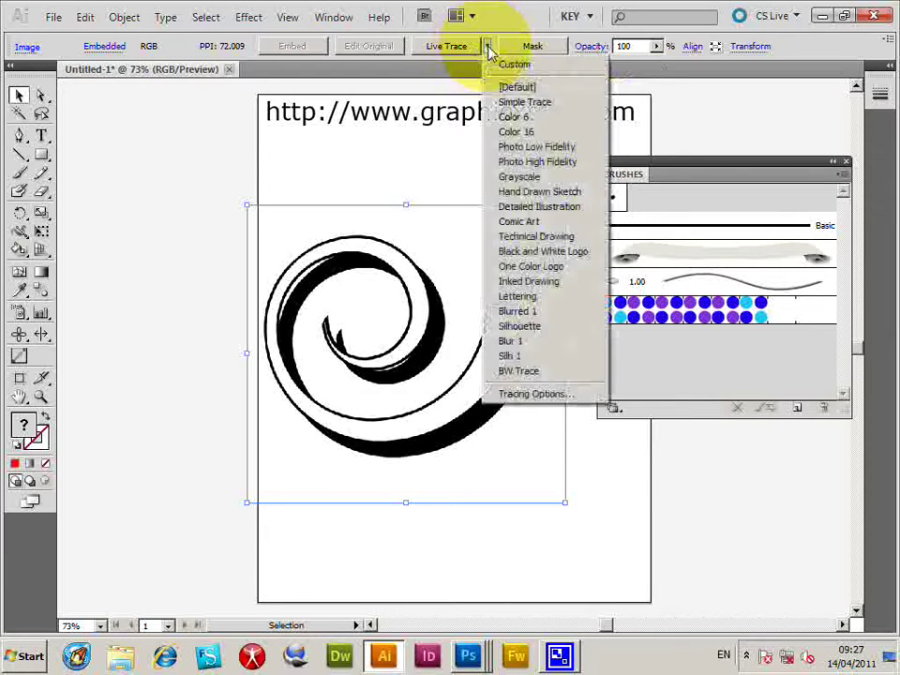
{"action": "left_click", "coordinate": [534, 312]}
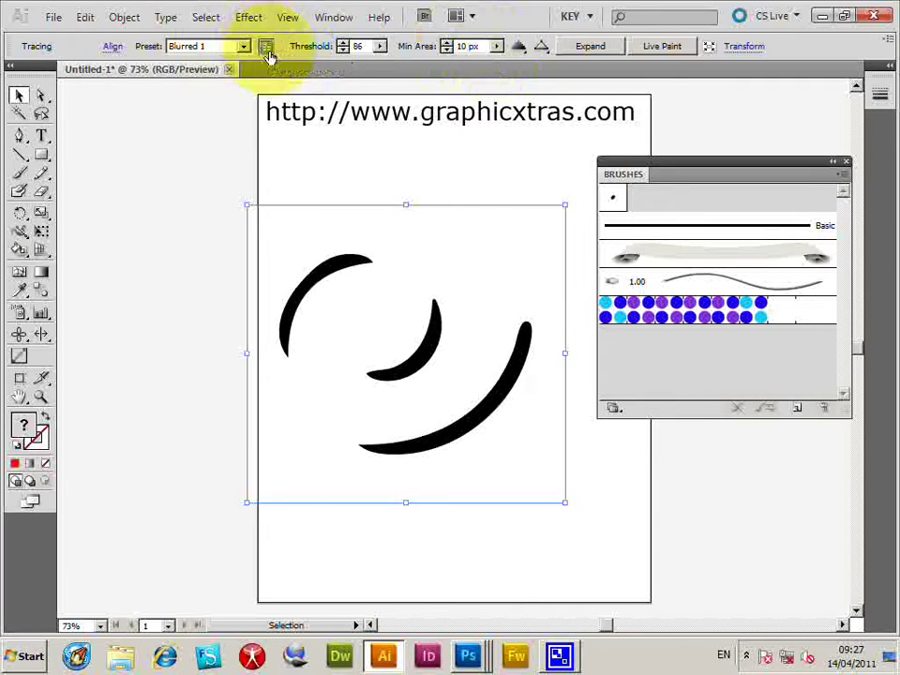
- In Tracing Options, preview the Hand Drawn Sketch preset, then retrace with Detailed Illustration
{"action": "left_click", "coordinate": [268, 51]}
{"action": "left_click_drag", "start_coordinate": [402, 152], "coordinate": [502, 136]}
{"action": "left_click", "coordinate": [529, 163]}
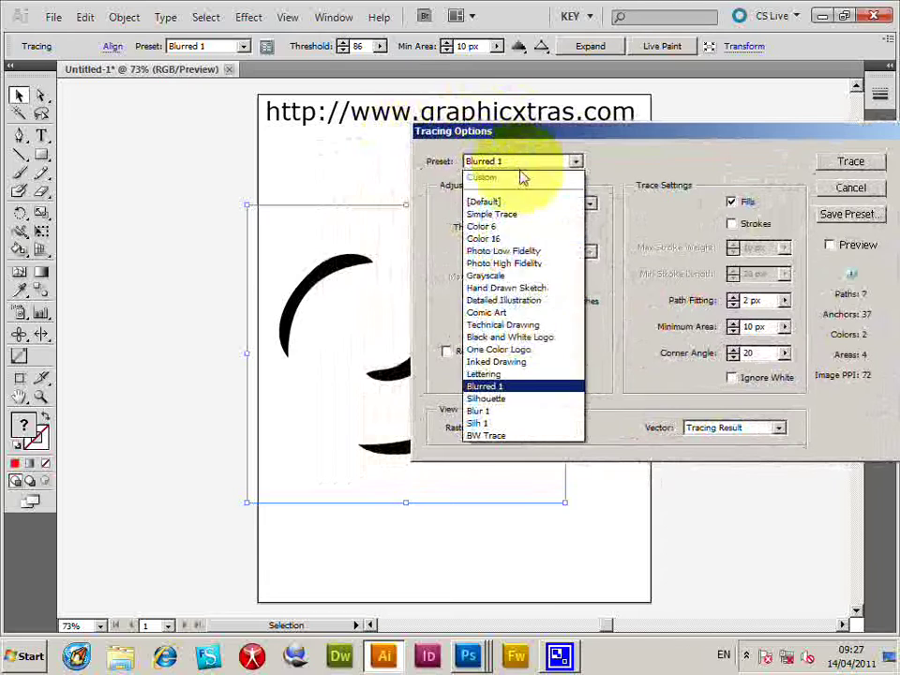
{"action": "left_click", "coordinate": [831, 247]}
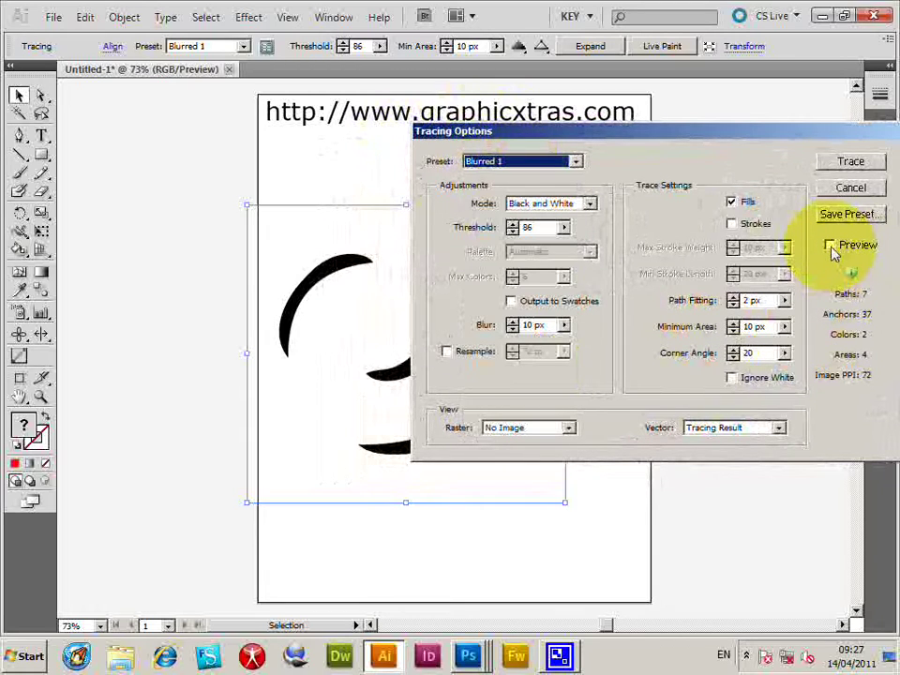
{"action": "left_click", "coordinate": [830, 246]}
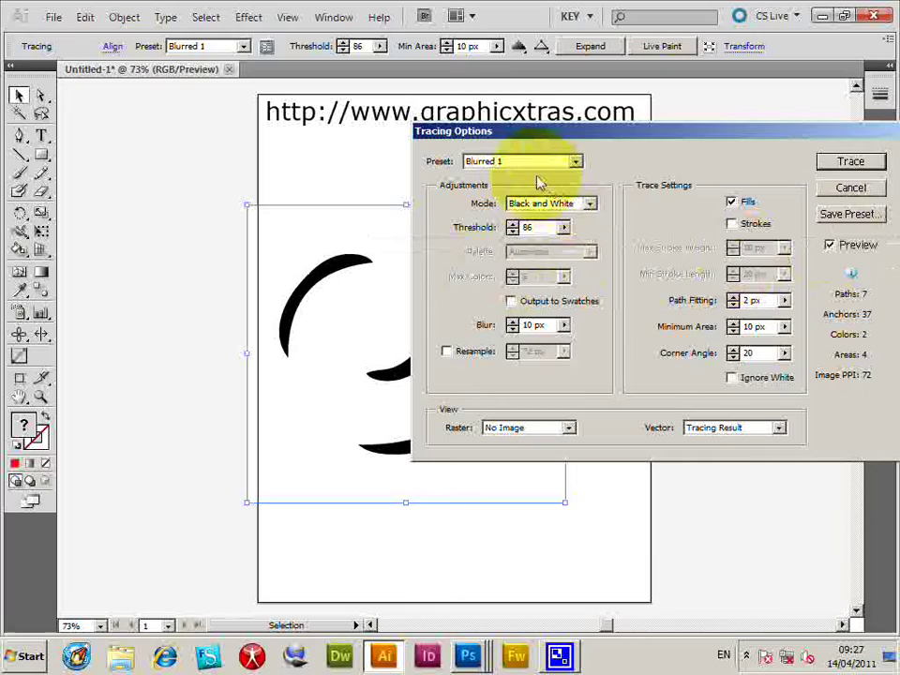
{"action": "left_click", "coordinate": [504, 162]}
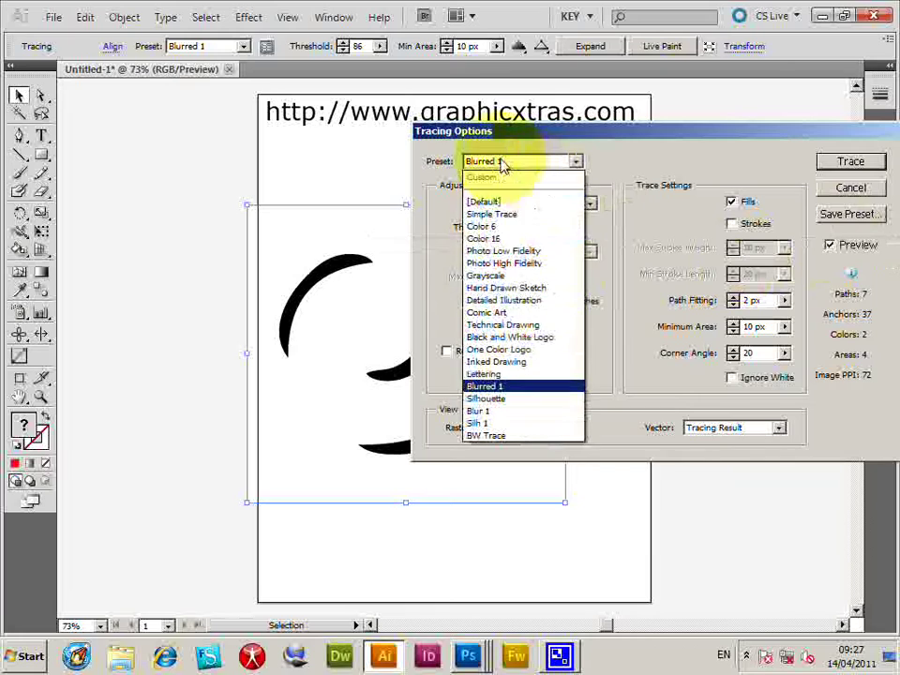
{"action": "left_click", "coordinate": [504, 288]}
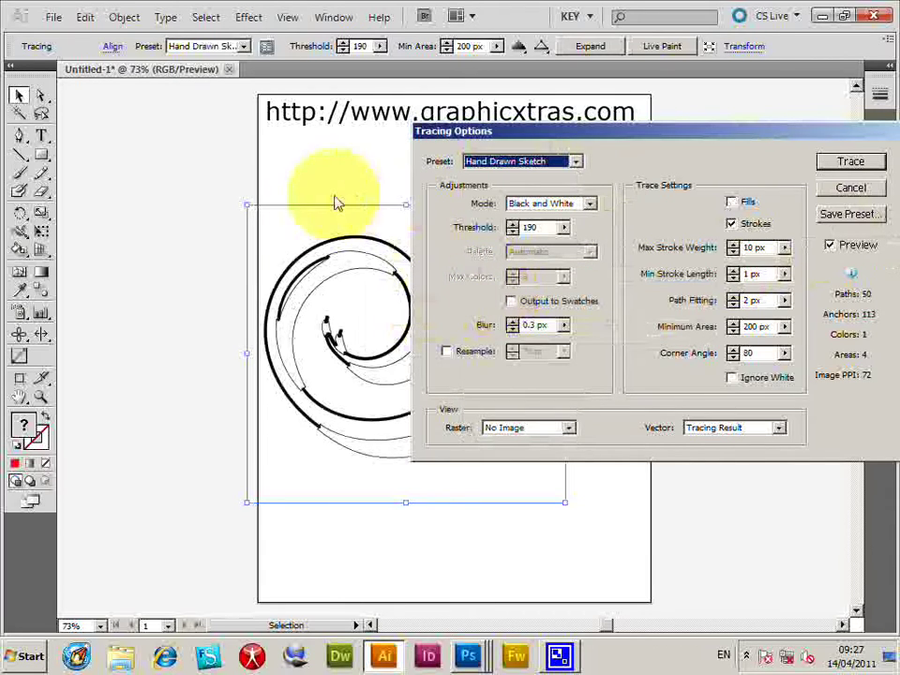
{"action": "left_click", "coordinate": [530, 161]}
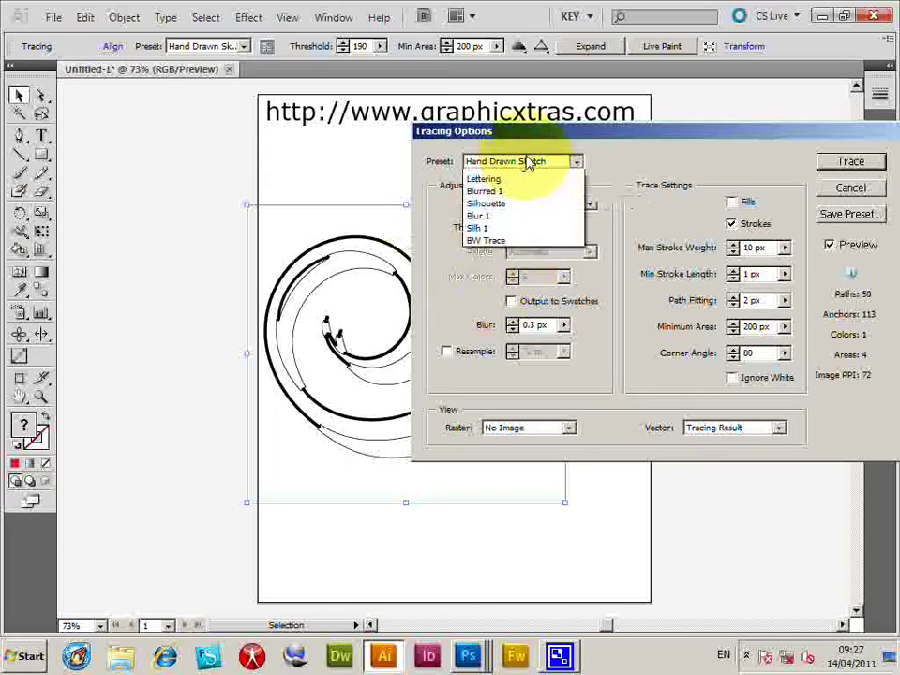
{"action": "left_click", "coordinate": [514, 301]}
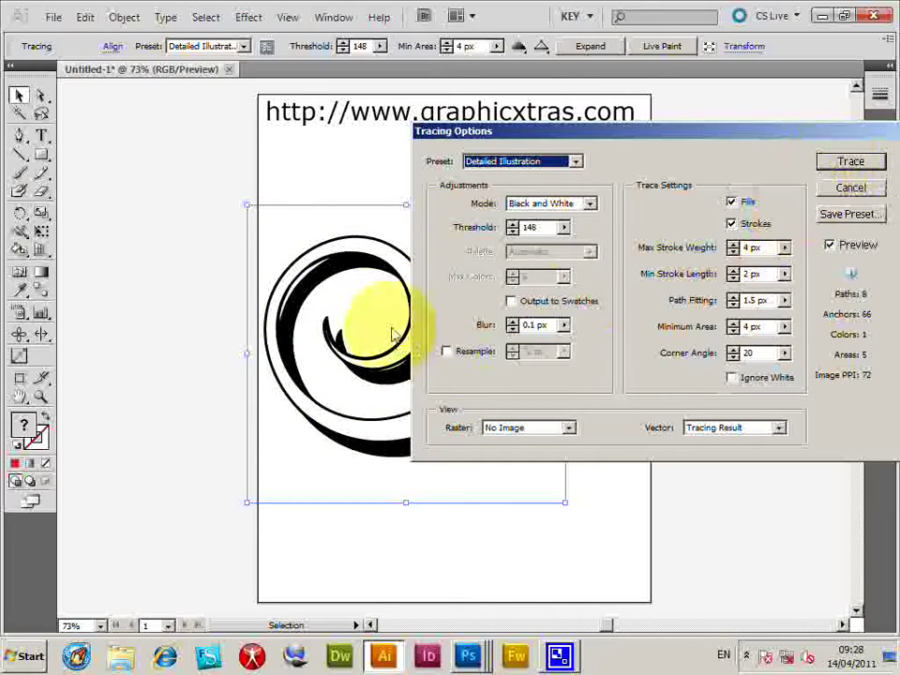
{"action": "left_click", "coordinate": [849, 163]}
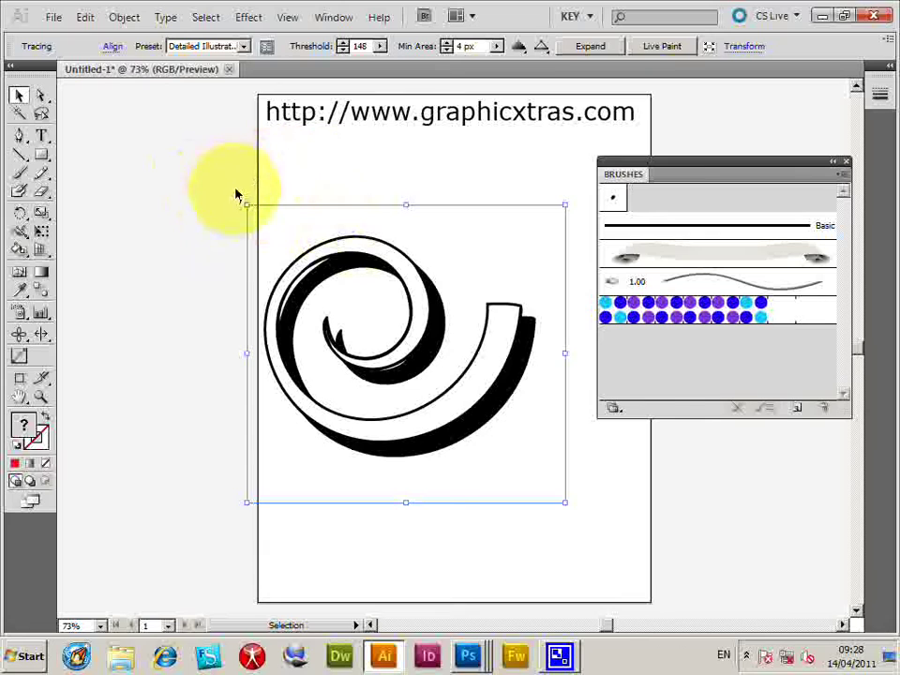
- Expand the traced swirl into editable paths
{"action": "left_click_drag", "start_coordinate": [237, 176], "coordinate": [272, 249]}
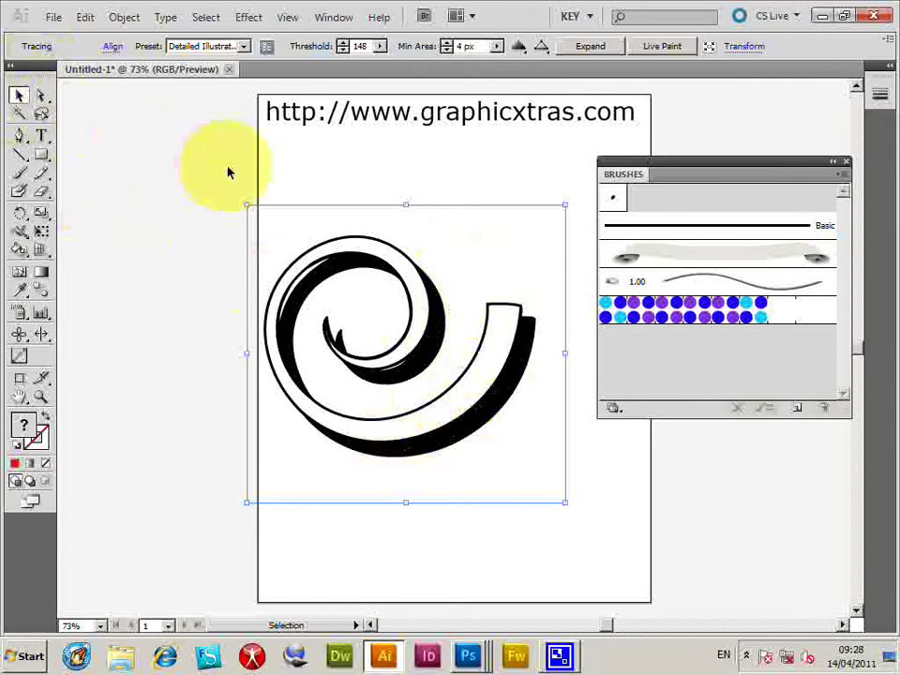
{"action": "left_click", "coordinate": [589, 49]}
{"action": "mouse_move", "coordinate": [277, 253]}
{"action": "left_mouse_down"}
{"action": "mouse_move", "coordinate": [262, 217]}
{"action": "mouse_move", "coordinate": [278, 246]}
{"action": "left_mouse_up"}
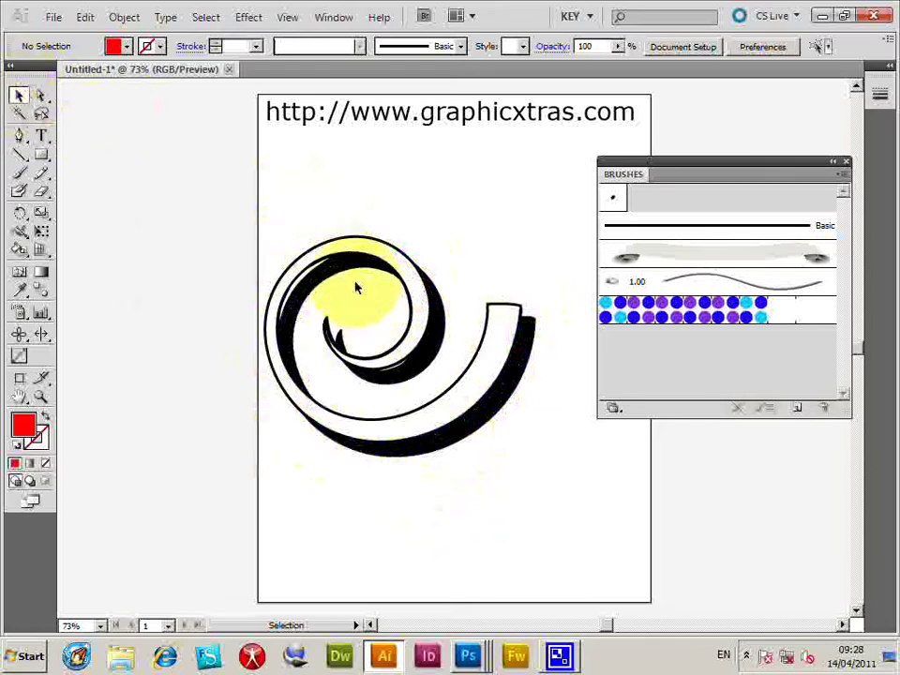
- Fill the swirl's white band red with the Live Paint Bucket, expand it, and select the group
{"action": "left_click_drag", "start_coordinate": [257, 191], "coordinate": [532, 342]}
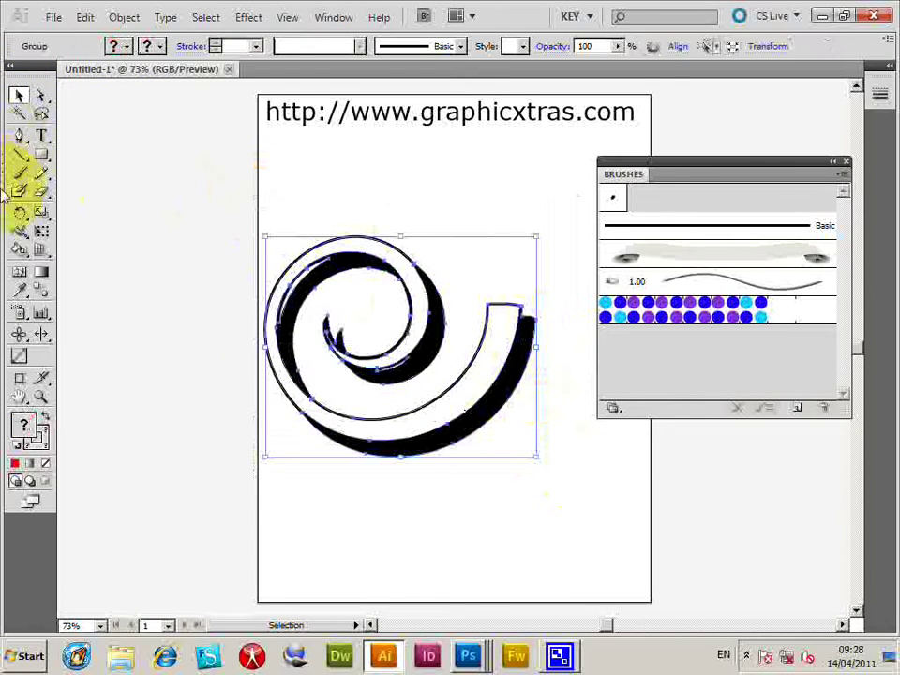
{"action": "left_click", "coordinate": [20, 252]}
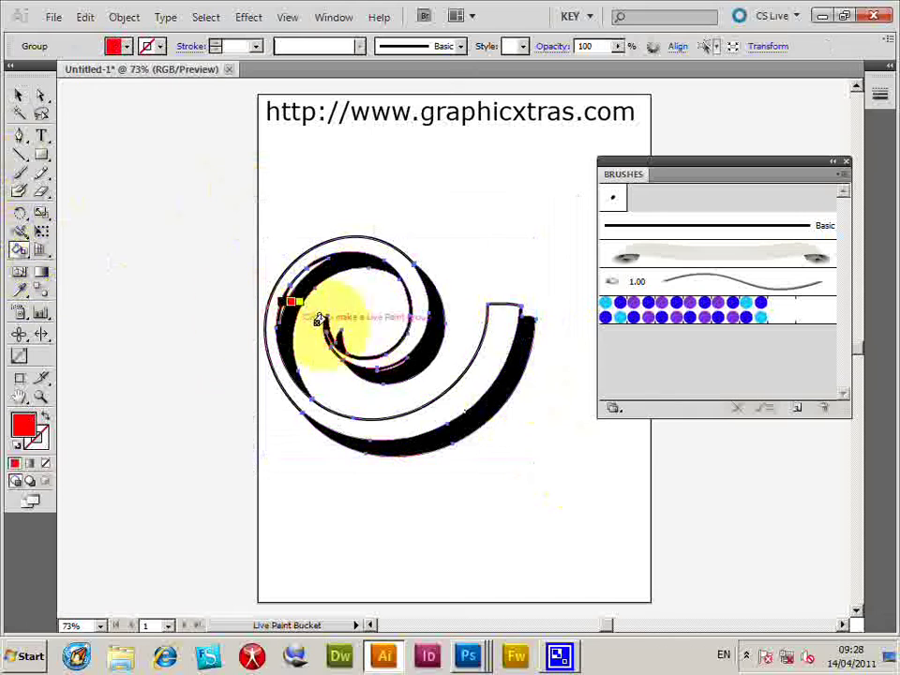
{"action": "left_click", "coordinate": [299, 254]}
{"action": "left_click", "coordinate": [20, 97]}
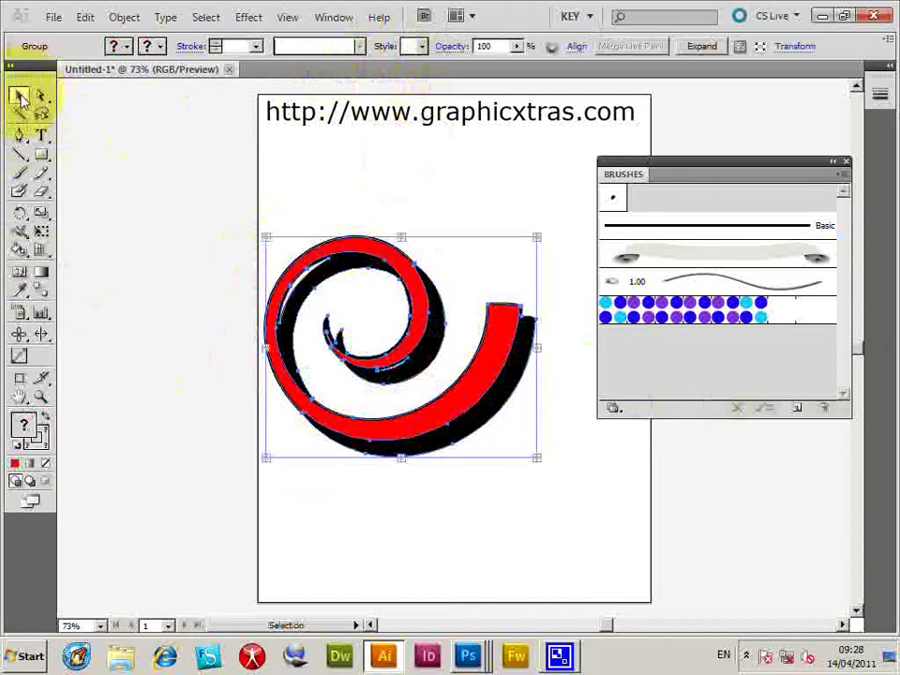
{"action": "left_click", "coordinate": [694, 48]}
{"action": "left_click", "coordinate": [233, 208]}
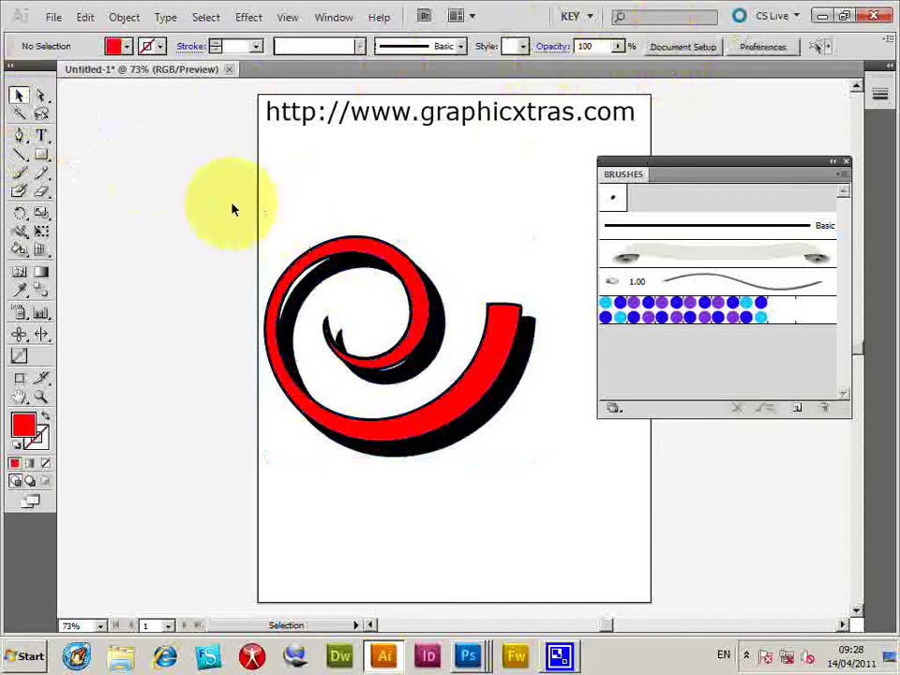
{"action": "left_click", "coordinate": [482, 422]}
- Save the red swirl as a new Scatter Brush and delete the original artwork
{"action": "left_click_drag", "start_coordinate": [479, 401], "coordinate": [671, 386]}
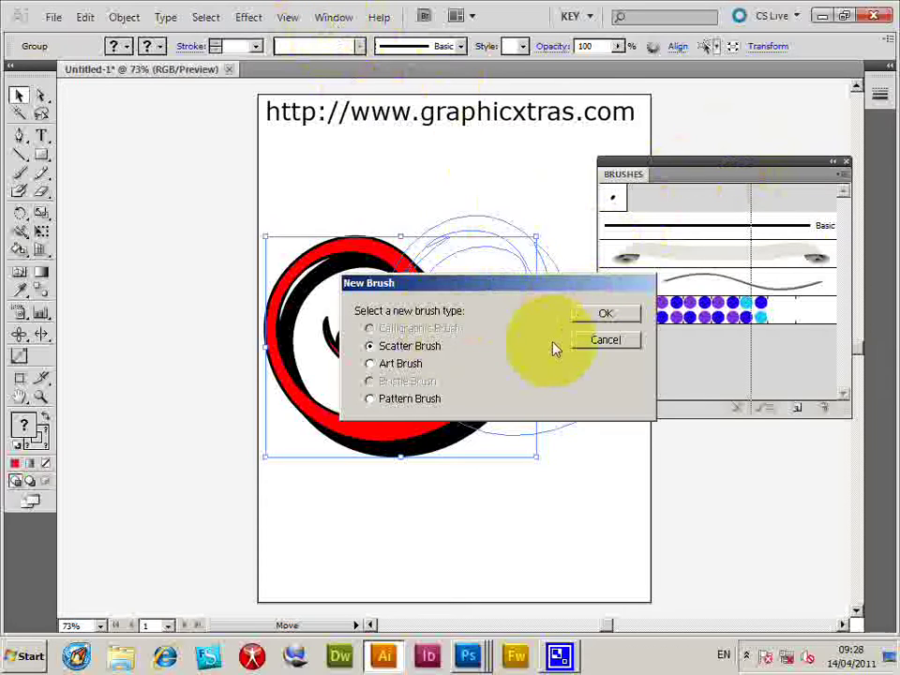
{"action": "left_click", "coordinate": [607, 317]}
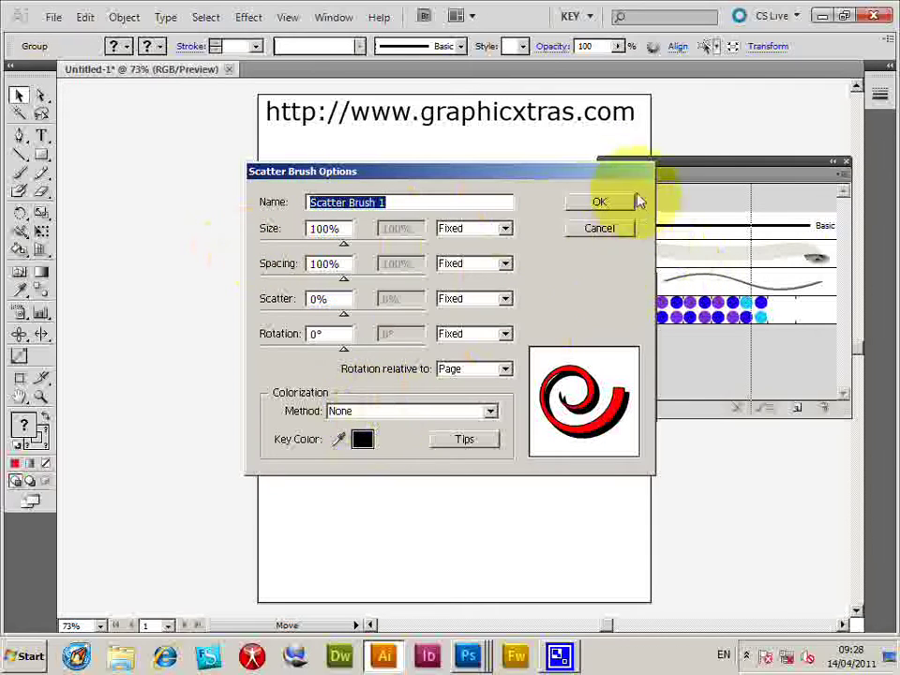
{"action": "left_click", "coordinate": [599, 204]}
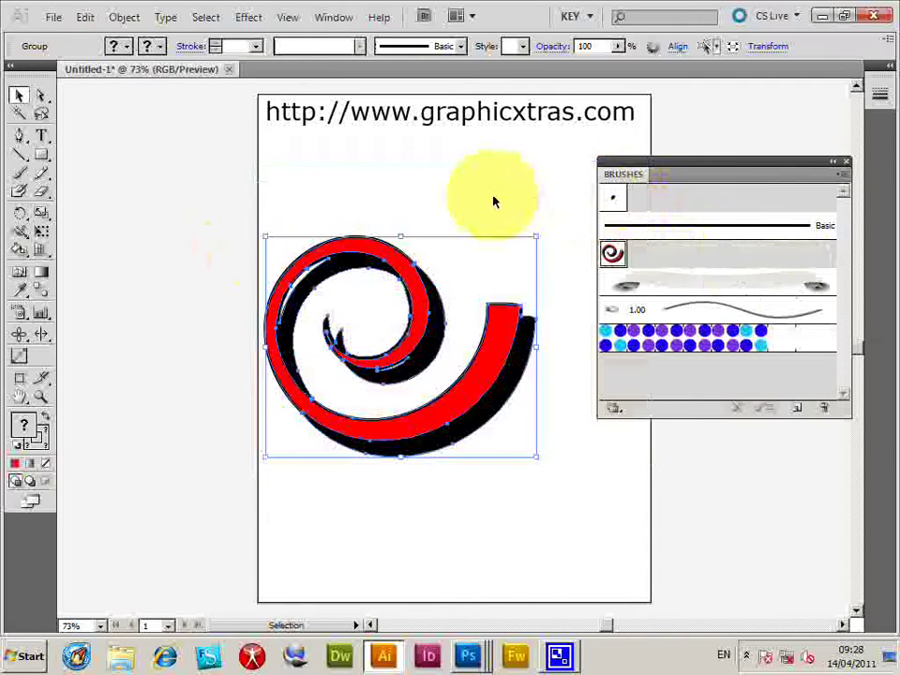
{"action": "key", "text": "Delete"}
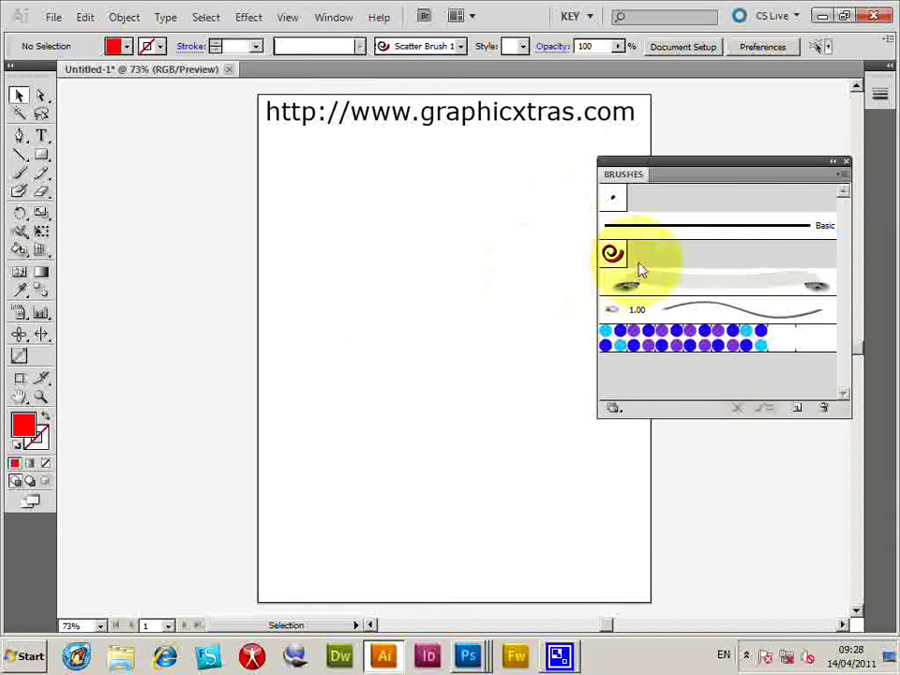
- Paint a stroke of two swirls with Scatter Brush 1 and reopen its options
{"action": "left_click", "coordinate": [614, 257]}
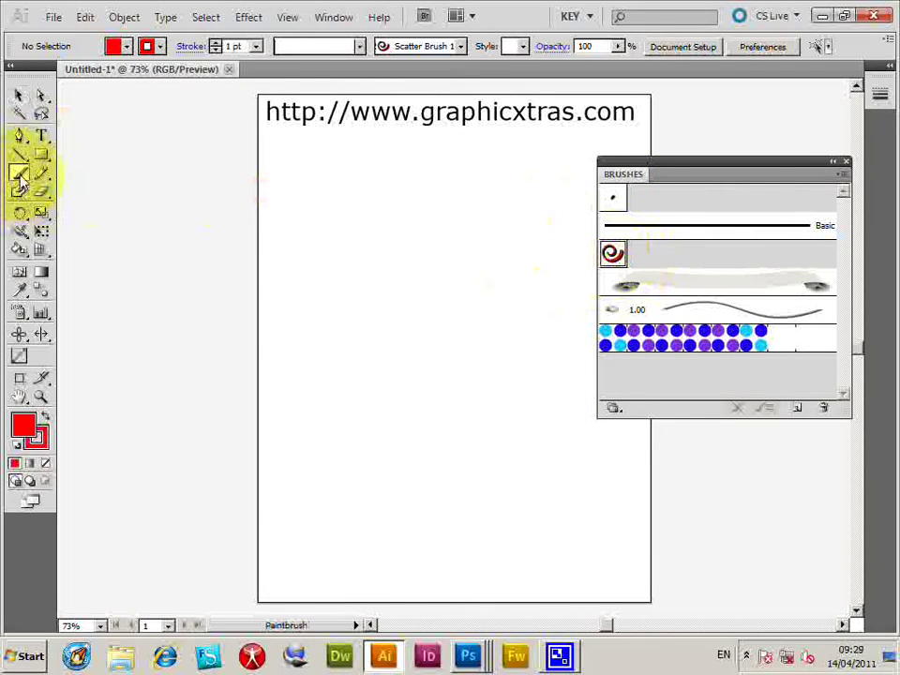
{"action": "left_click", "coordinate": [23, 176]}
{"action": "mouse_move", "coordinate": [352, 411]}
{"action": "left_mouse_down"}
{"action": "mouse_move", "coordinate": [374, 518]}
{"action": "mouse_move", "coordinate": [396, 490]}
{"action": "mouse_move", "coordinate": [410, 250]}
{"action": "left_mouse_up"}
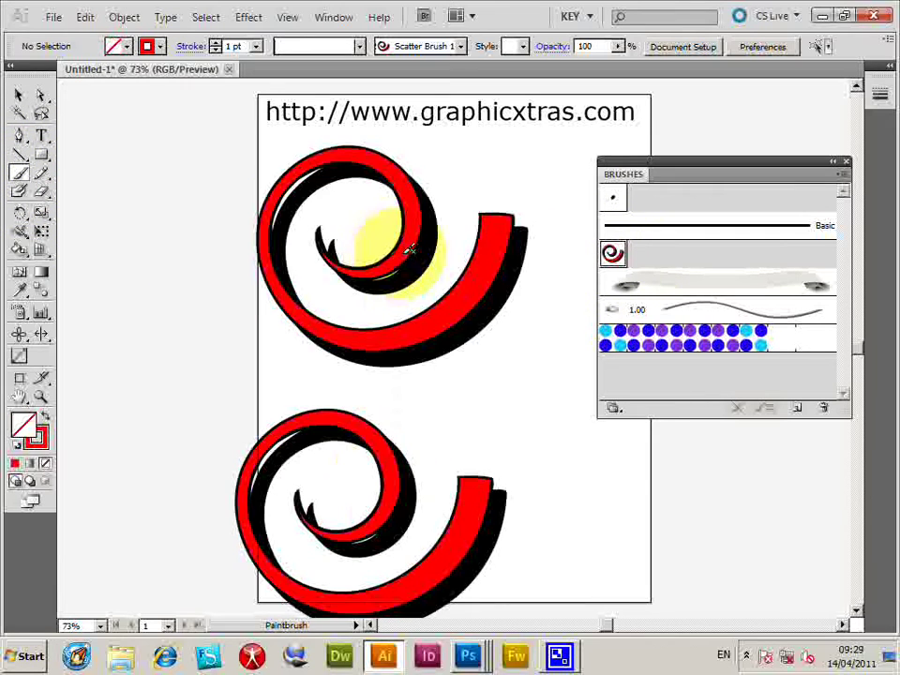
{"action": "double_click", "coordinate": [614, 265]}
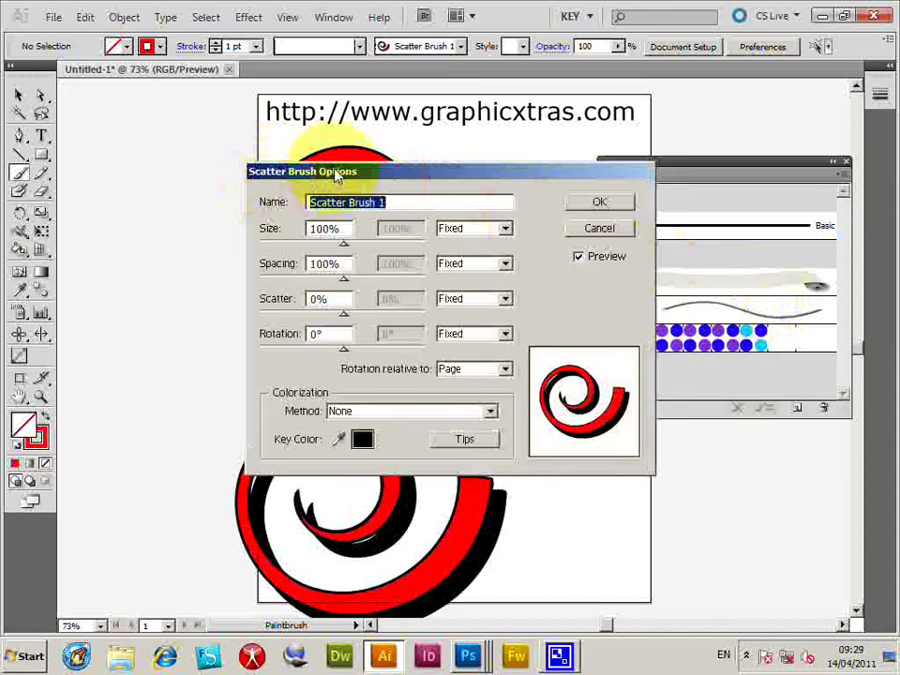
- Set size 33%, spacing 15%, scatter 41%, Tints and random 78° rotation, then apply to existing strokes
{"action": "left_click_drag", "start_coordinate": [337, 174], "coordinate": [542, 165]}
{"action": "left_click_drag", "start_coordinate": [548, 234], "coordinate": [490, 238]}
{"action": "left_click_drag", "start_coordinate": [549, 269], "coordinate": [472, 270]}
{"action": "mouse_move", "coordinate": [550, 306]}
{"action": "left_mouse_down"}
{"action": "mouse_move", "coordinate": [534, 307]}
{"action": "mouse_move", "coordinate": [560, 311]}
{"action": "left_mouse_up"}
{"action": "left_click", "coordinate": [567, 401]}
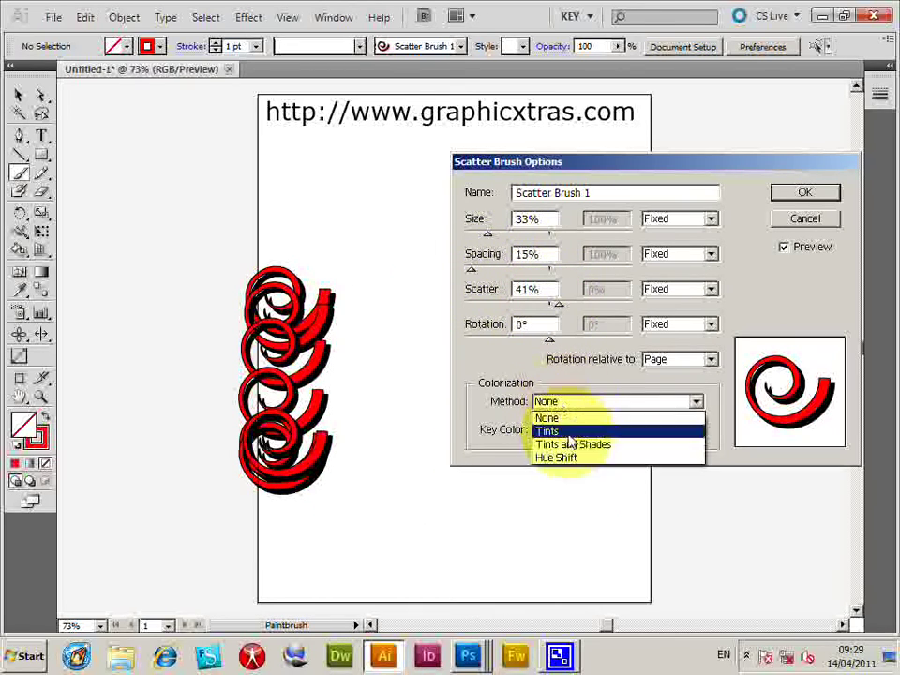
{"action": "left_click", "coordinate": [572, 430]}
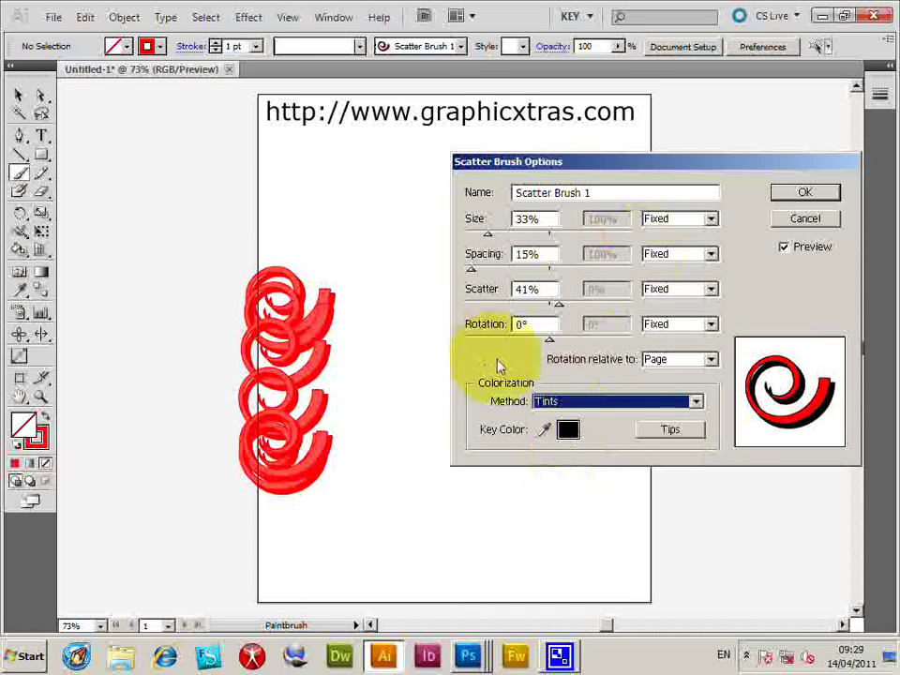
{"action": "left_click_drag", "start_coordinate": [550, 339], "coordinate": [585, 344]}
{"action": "left_click", "coordinate": [676, 324]}
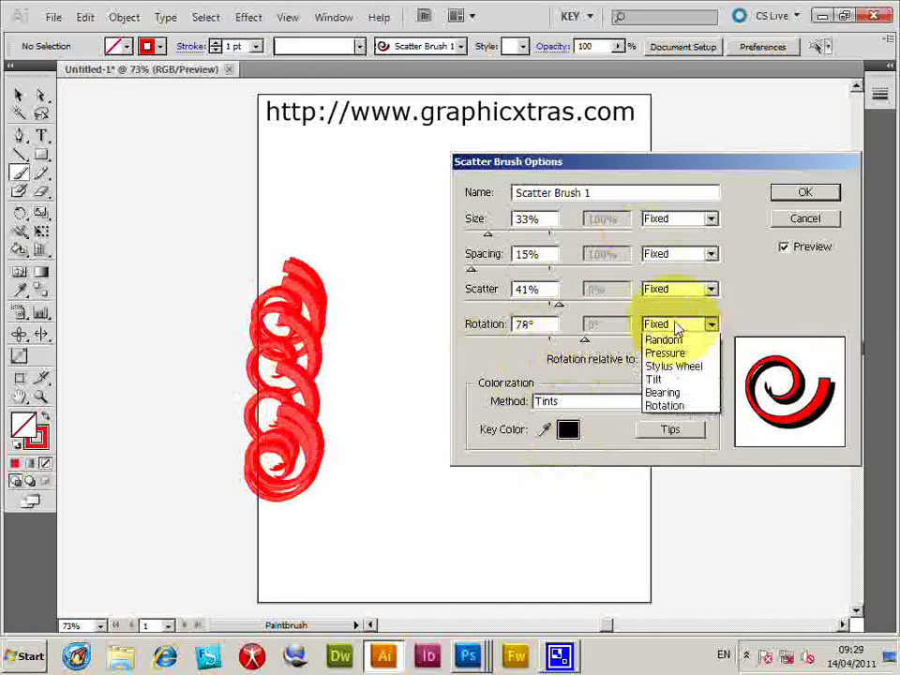
{"action": "left_click", "coordinate": [667, 340]}
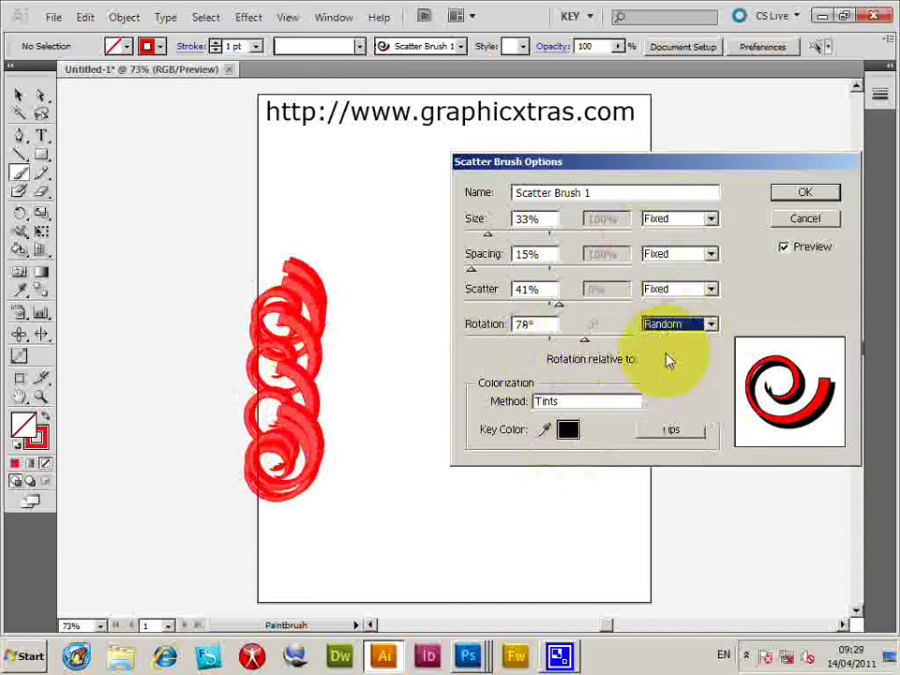
{"action": "left_click", "coordinate": [805, 193]}
{"action": "left_click", "coordinate": [373, 354]}
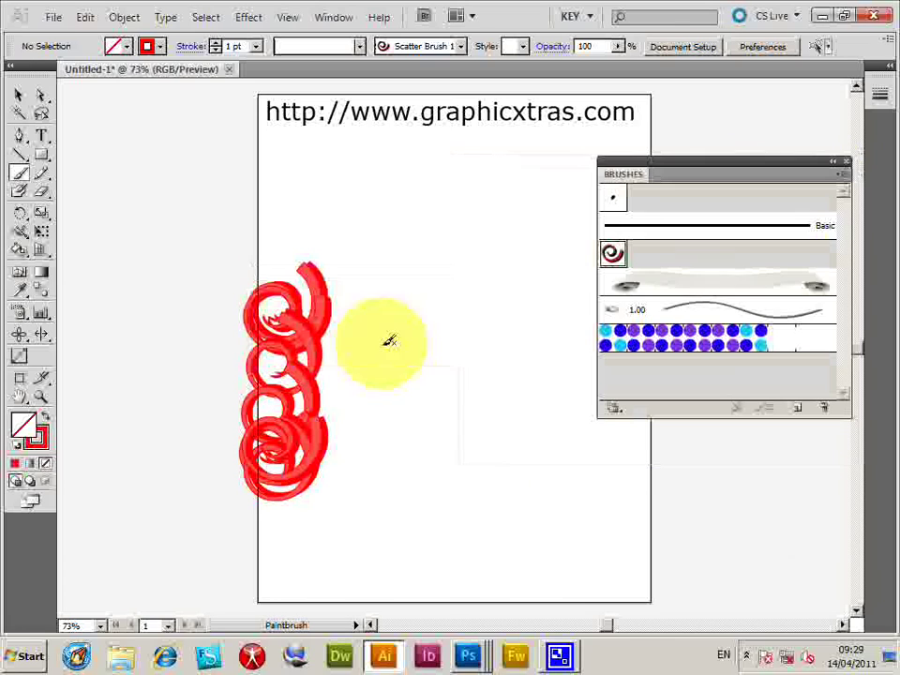